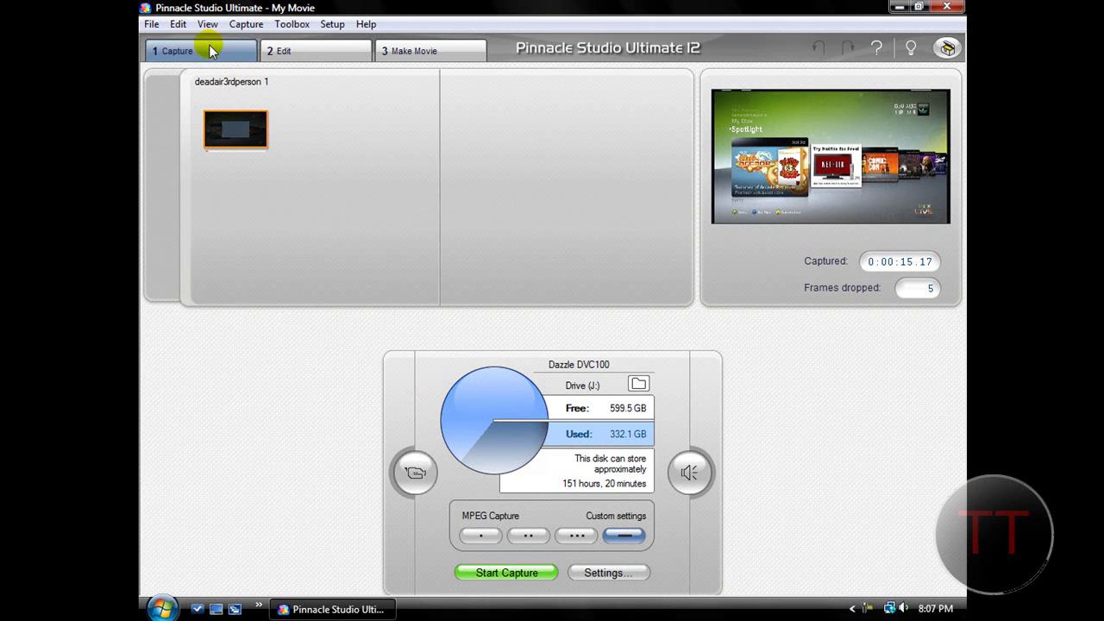
- Leave Edit mode and go back to the Capture workspace
left_click(312, 50)
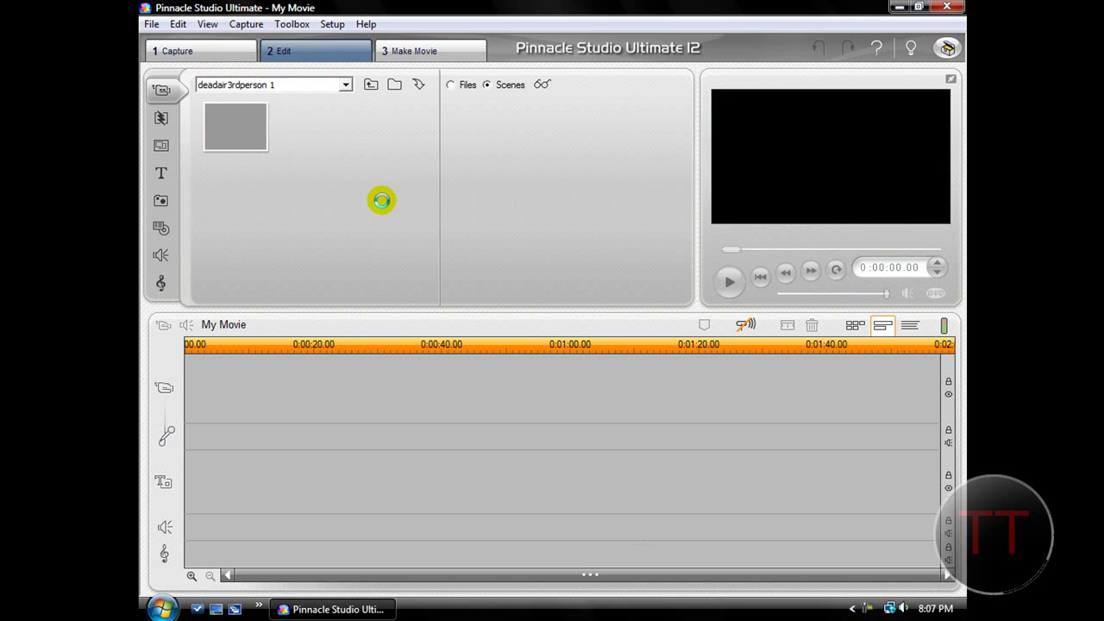
left_click(192, 49)
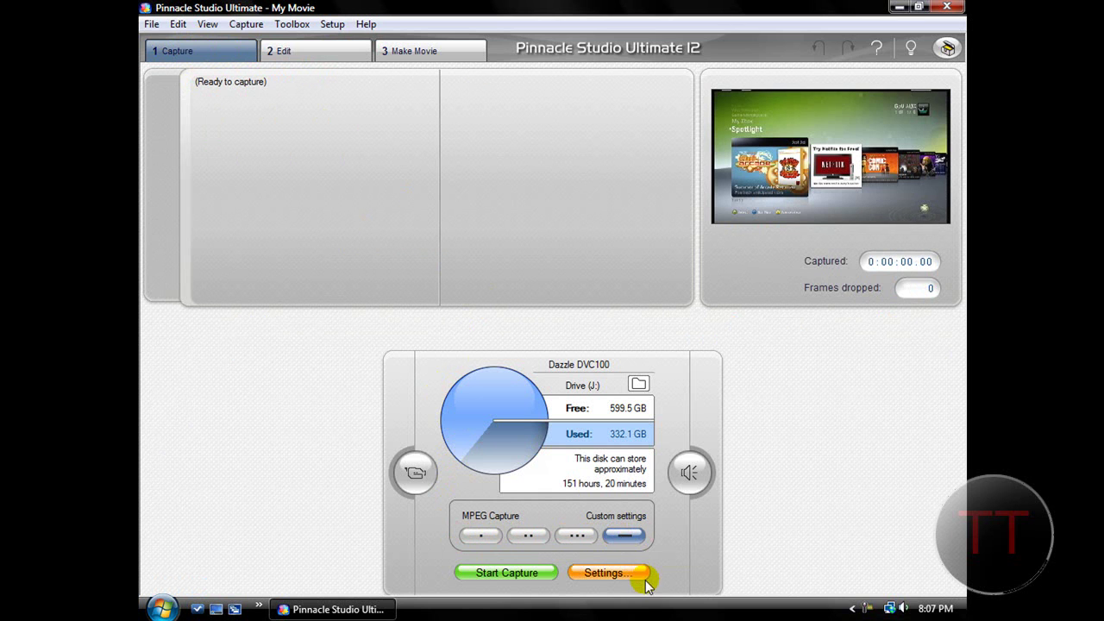
- On the Capture source tab, choose Dazzle DVC100 as the video device, NTSC standard and 16:9 aspect ratio
left_click(614, 576)
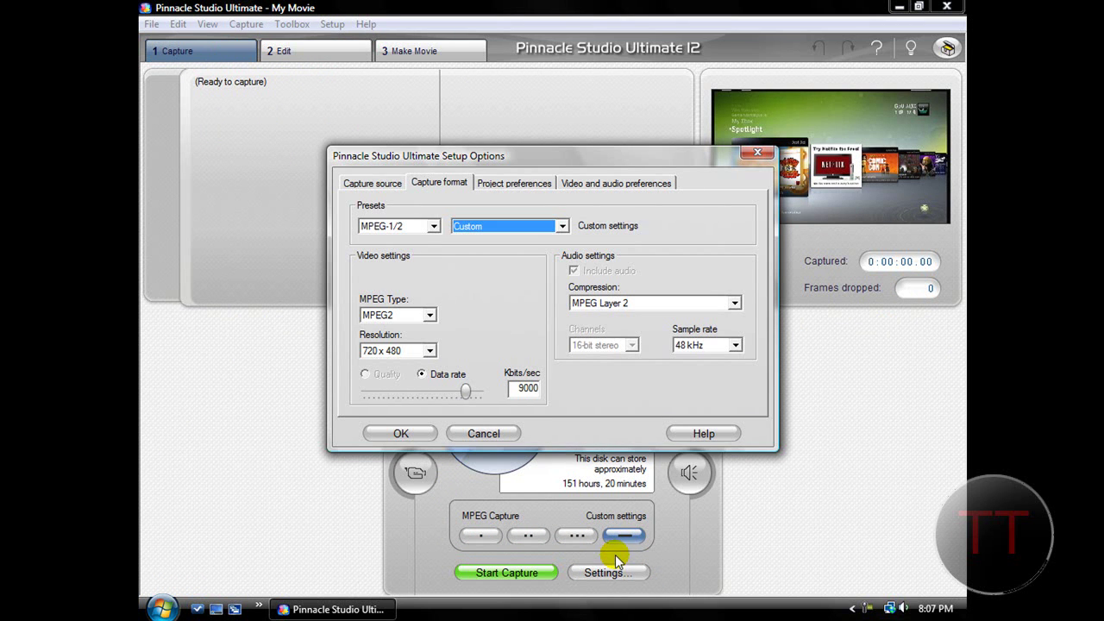
left_click(371, 183)
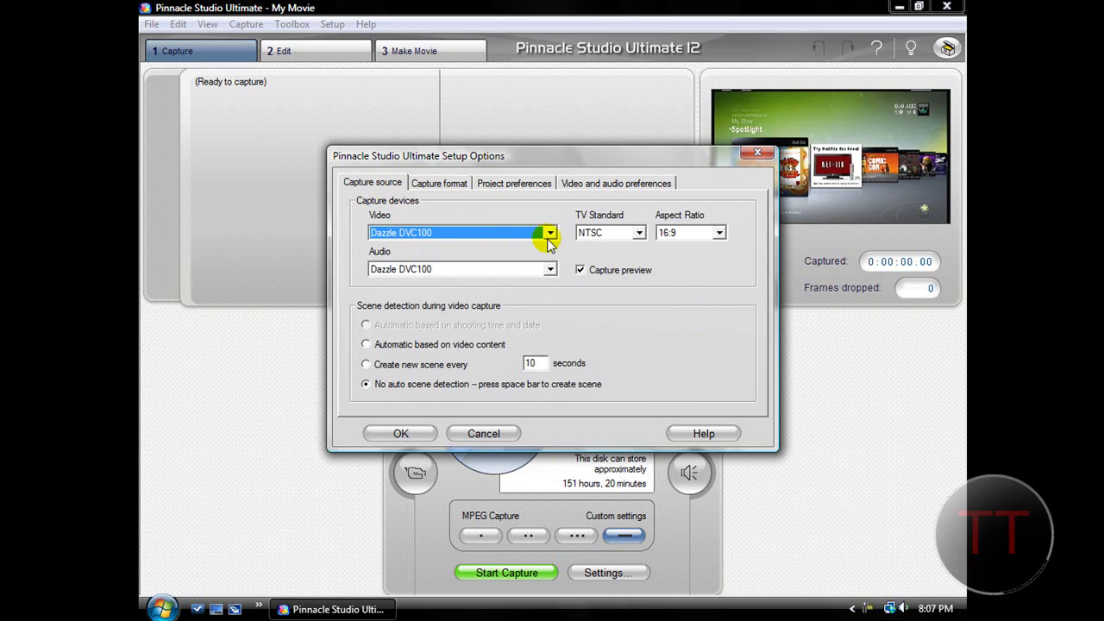
left_click(549, 234)
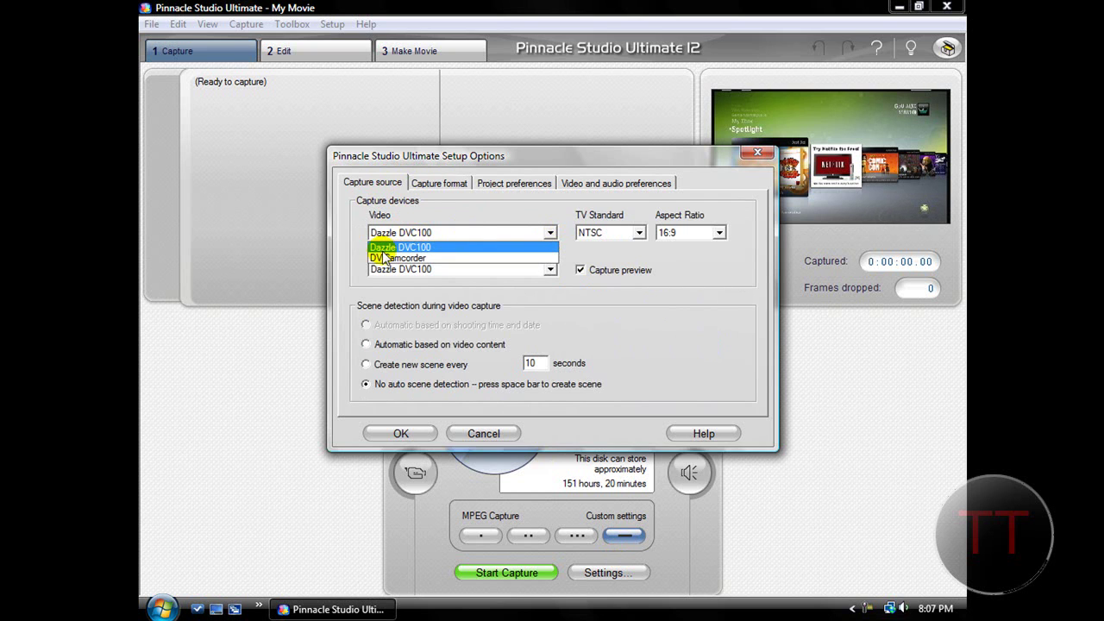
left_click(442, 248)
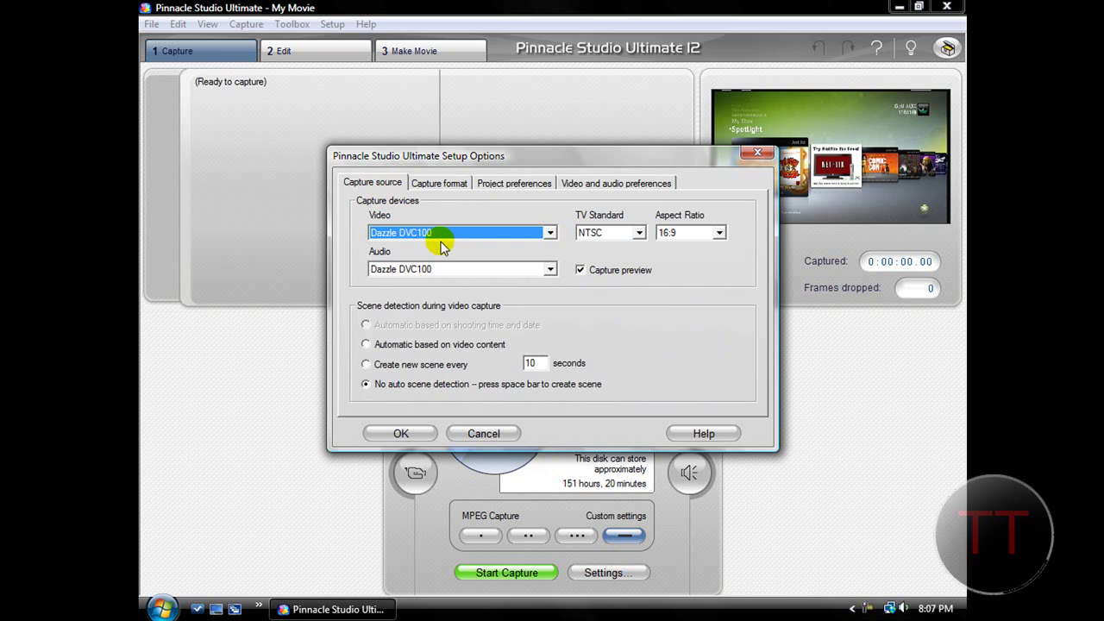
left_click(639, 233)
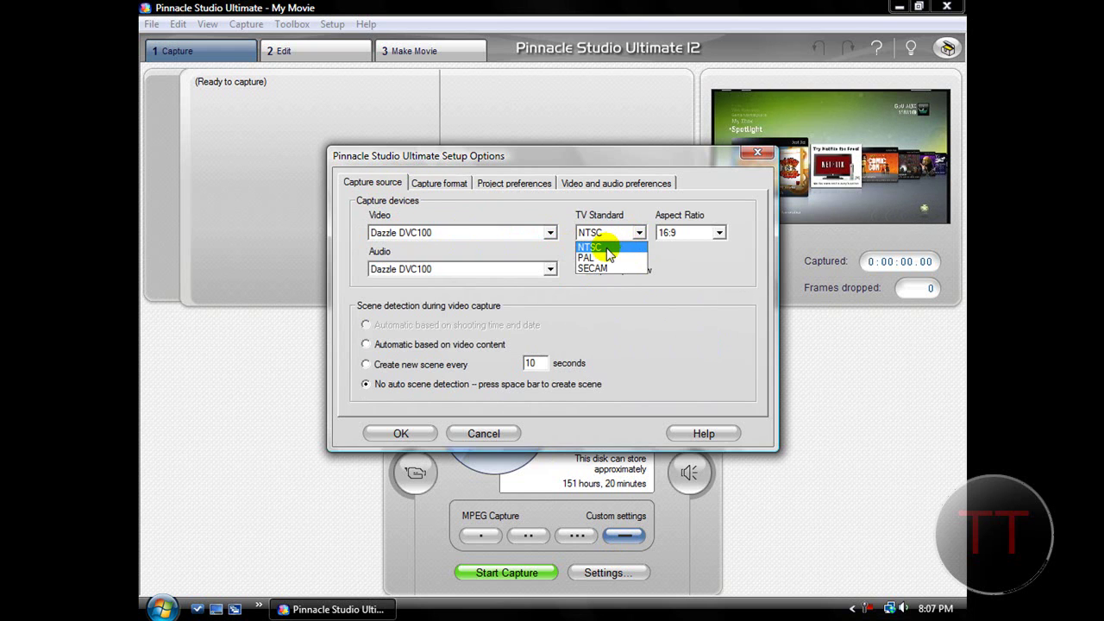
left_click(608, 247)
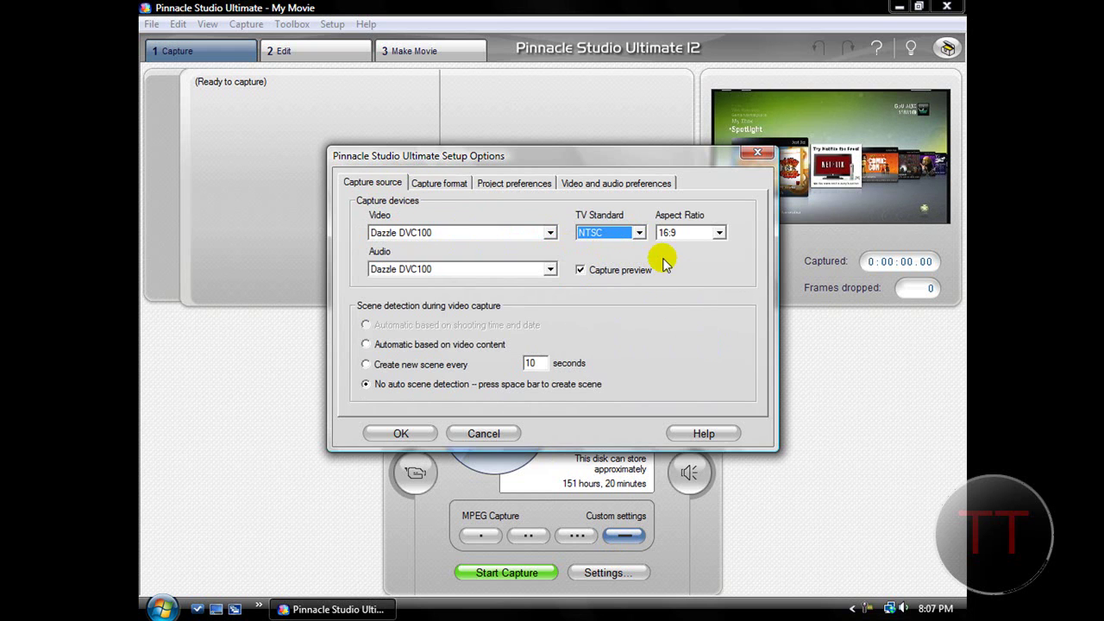
left_click(718, 233)
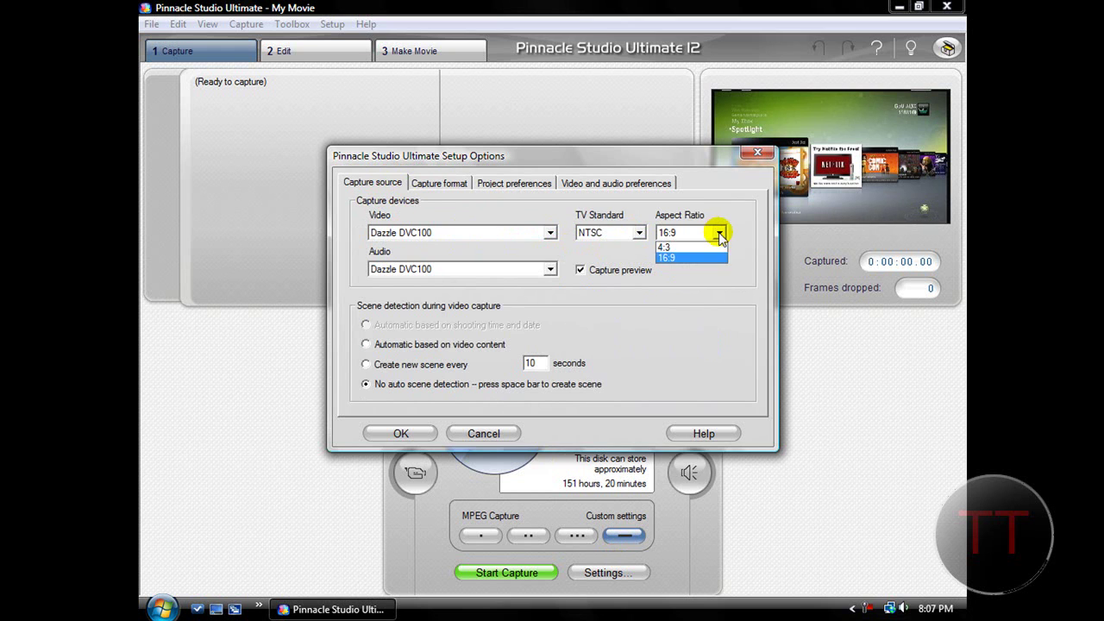
left_click(679, 262)
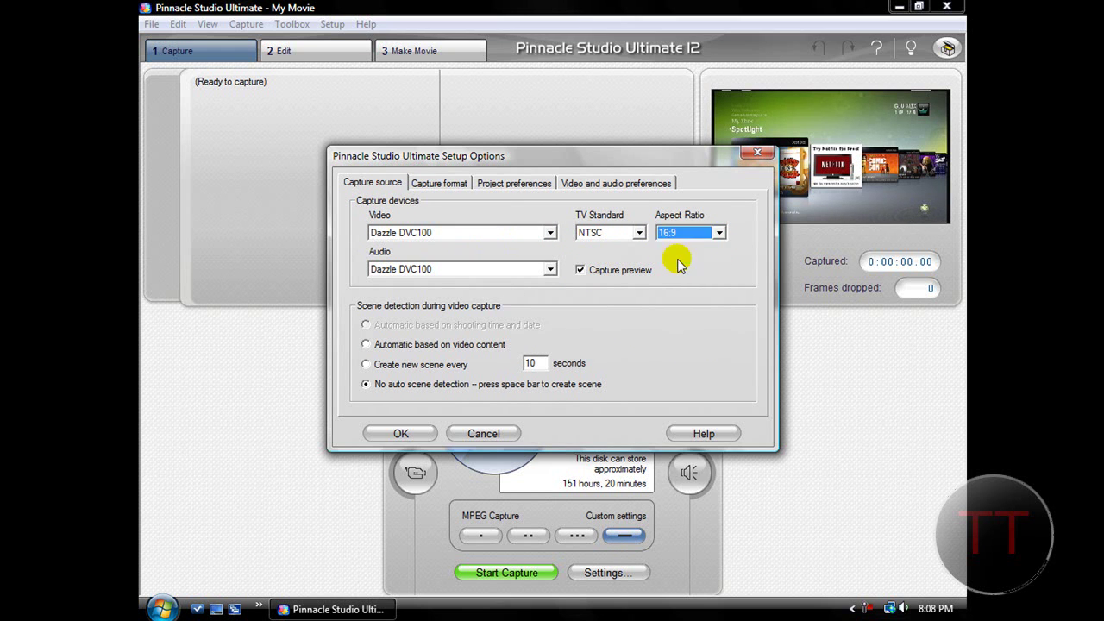
left_click(718, 233)
left_click(681, 248)
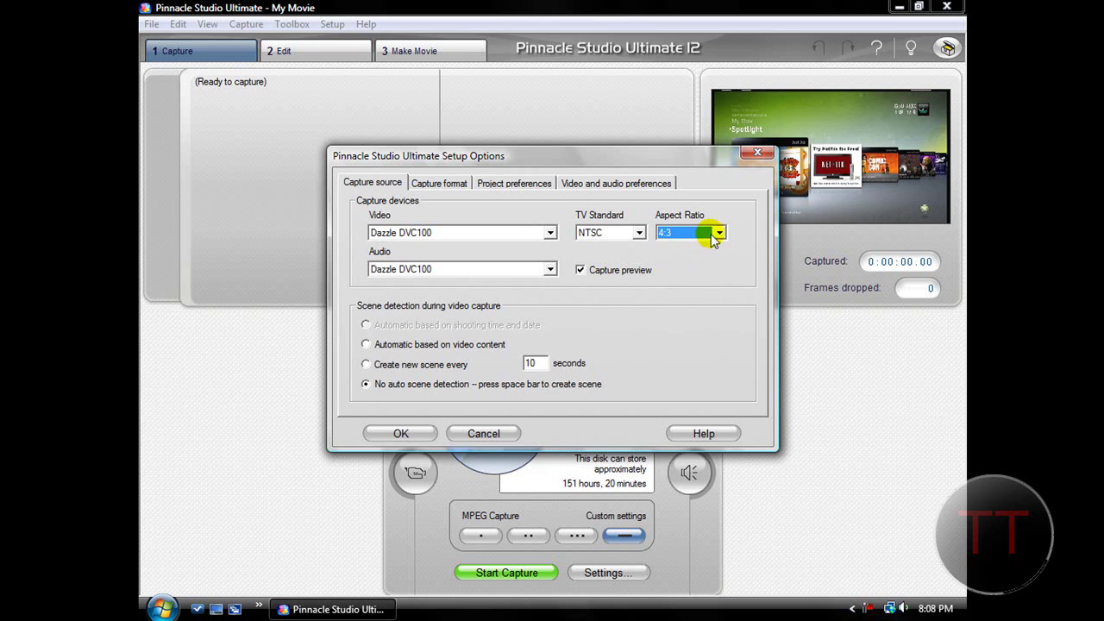
left_click(718, 232)
left_click(679, 259)
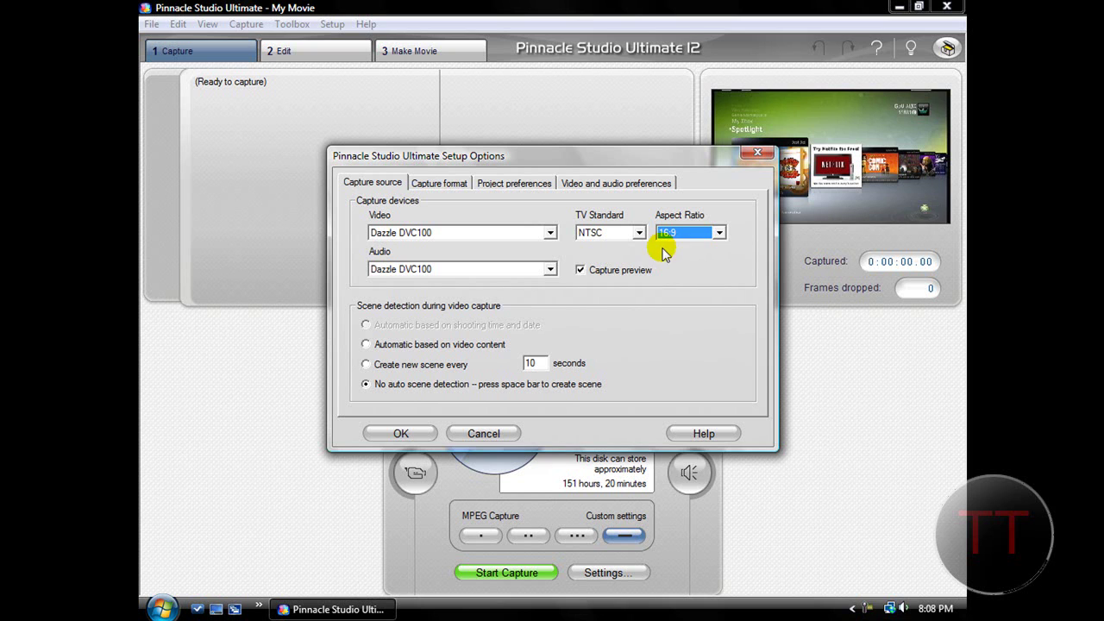
left_click(581, 273)
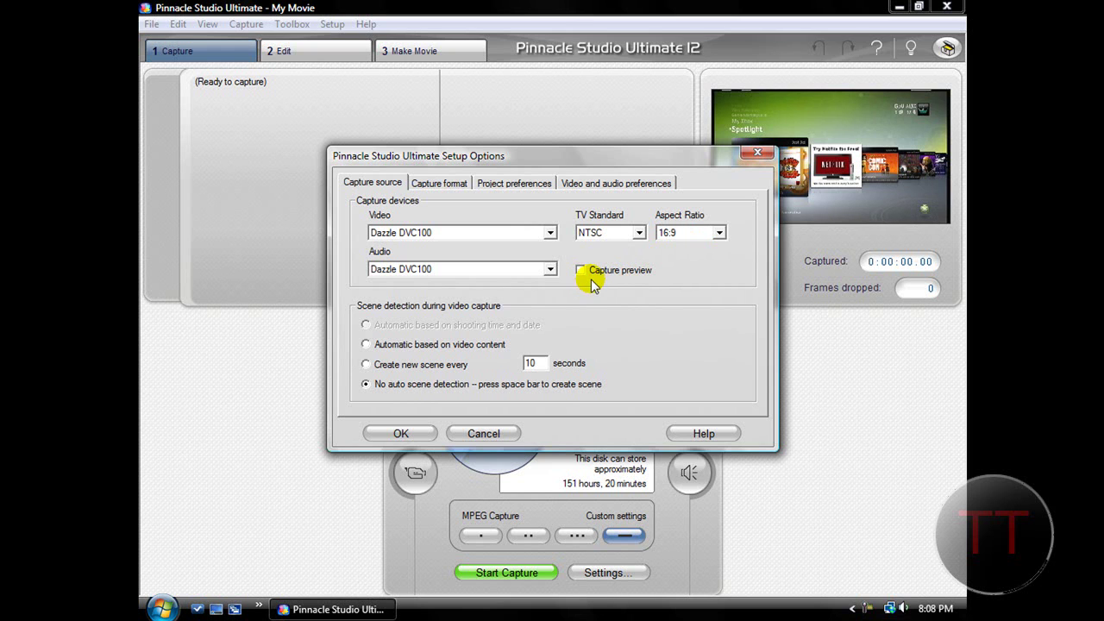
left_click(582, 272)
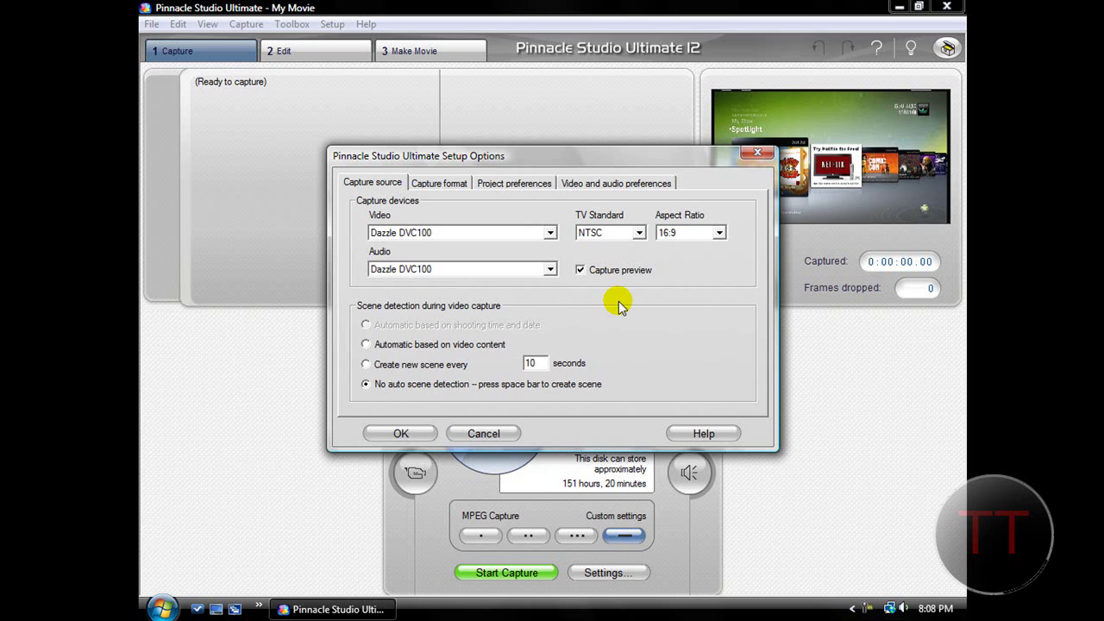
left_click(581, 271)
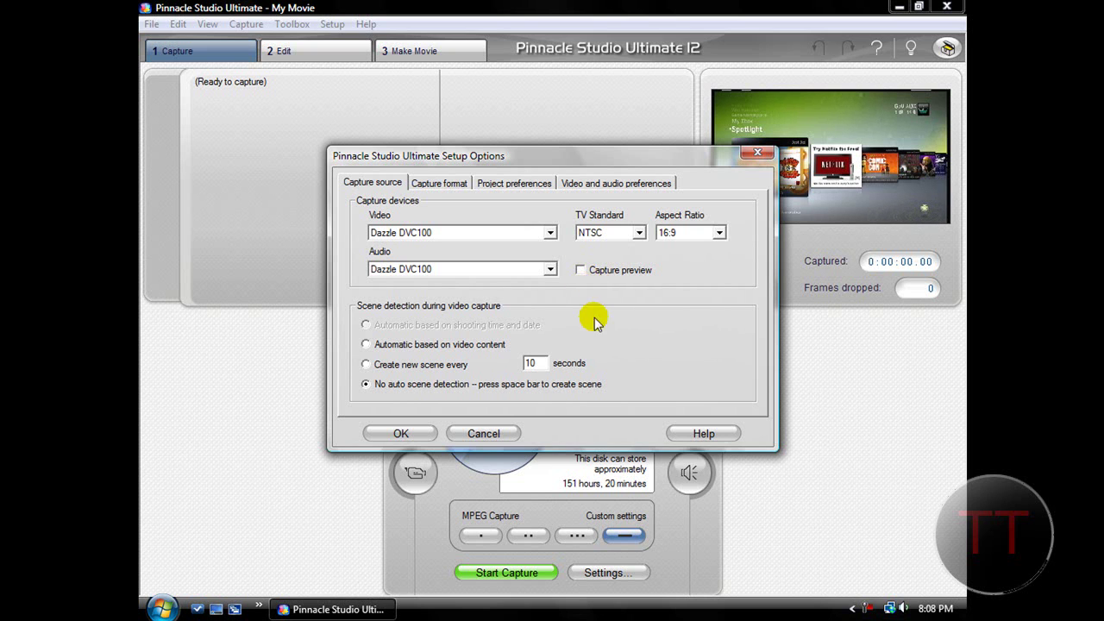
left_click(580, 270)
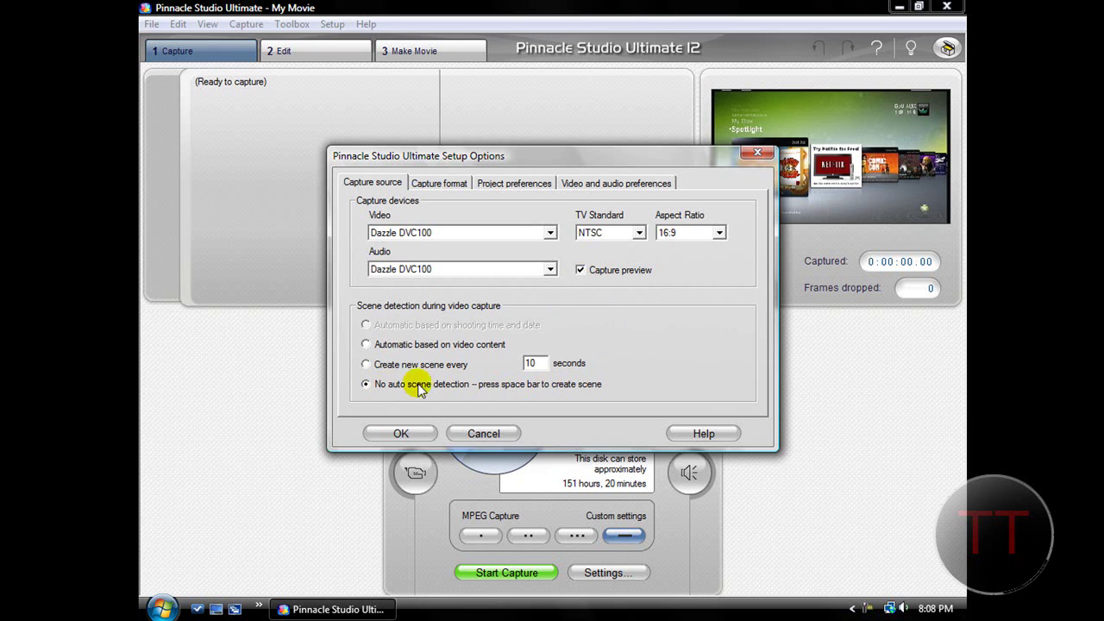
- Set the capture format to MPEG-1/2 with Custom quality, MPEG2 at 720 x 480, and adjust the data rate
left_click(438, 182)
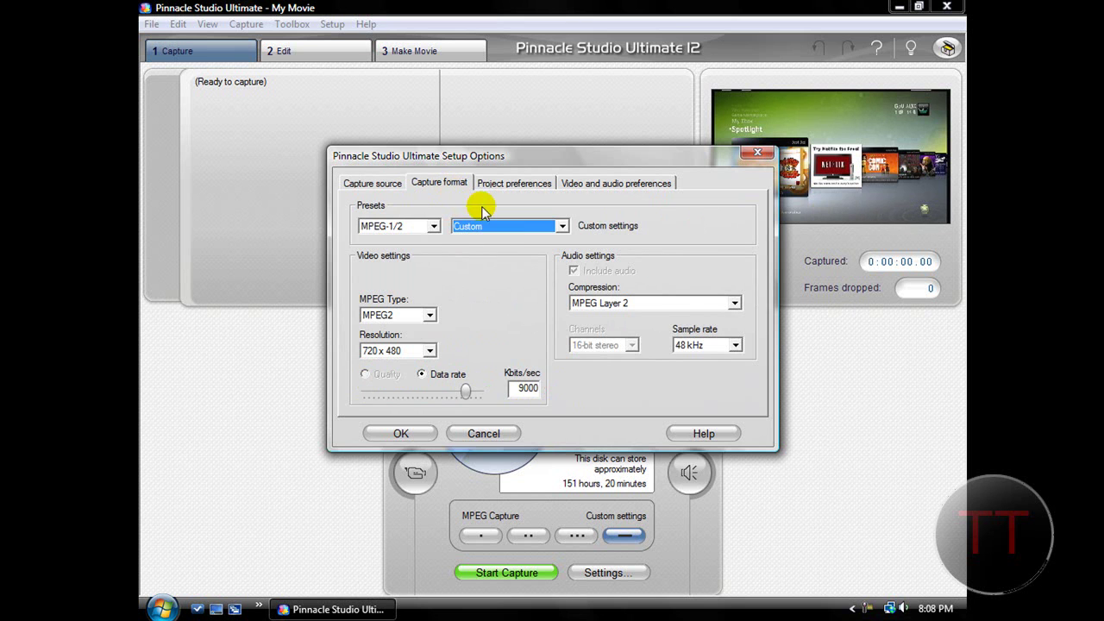
left_click(432, 226)
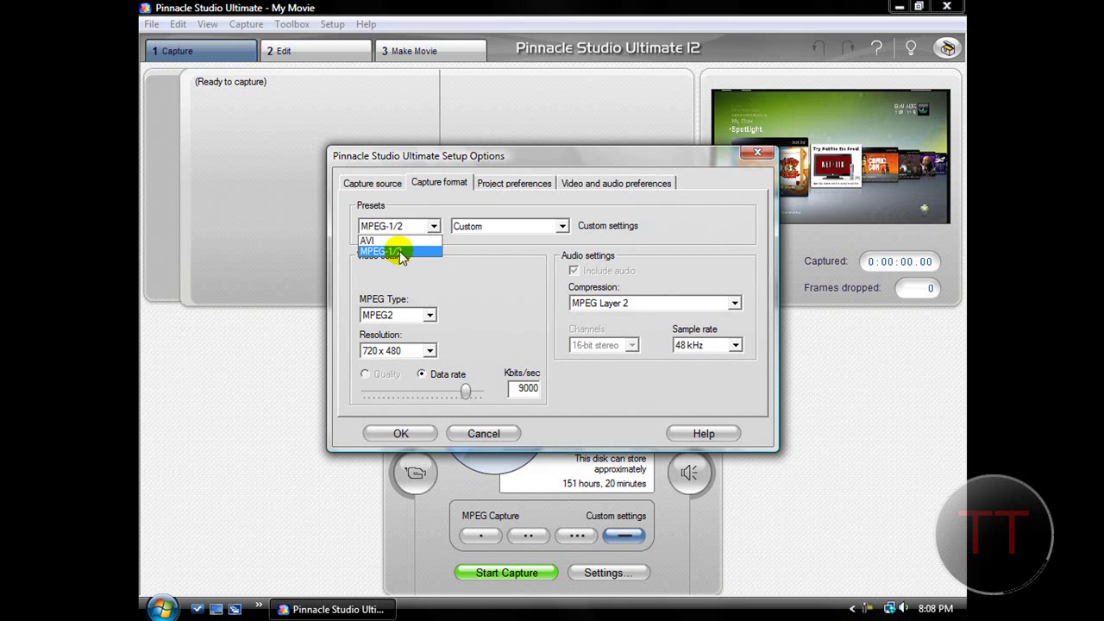
left_click(410, 252)
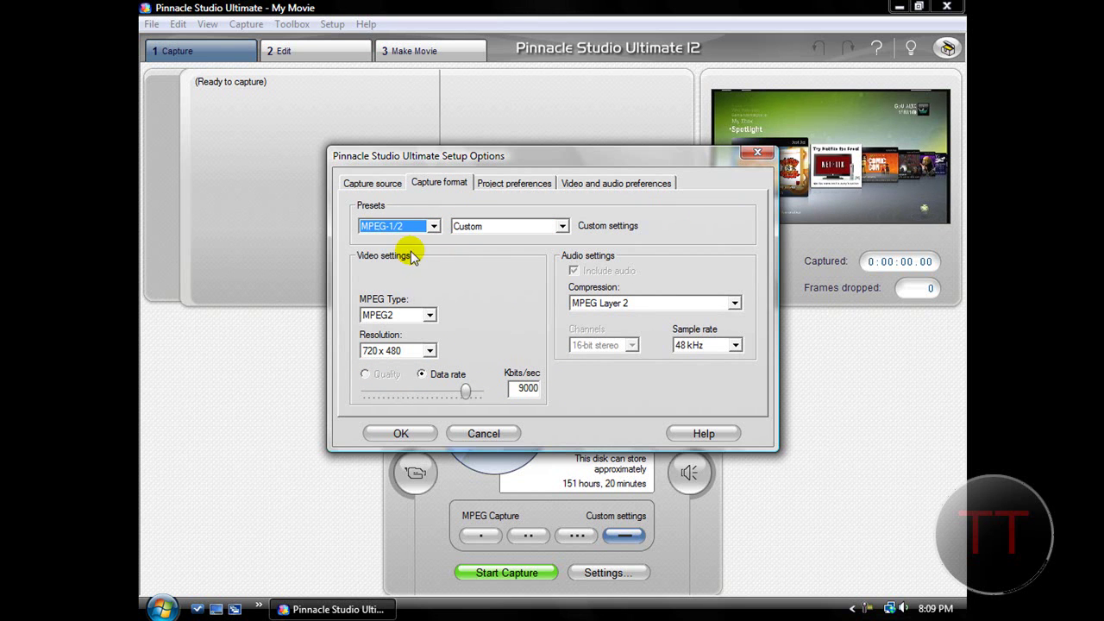
left_click(563, 226)
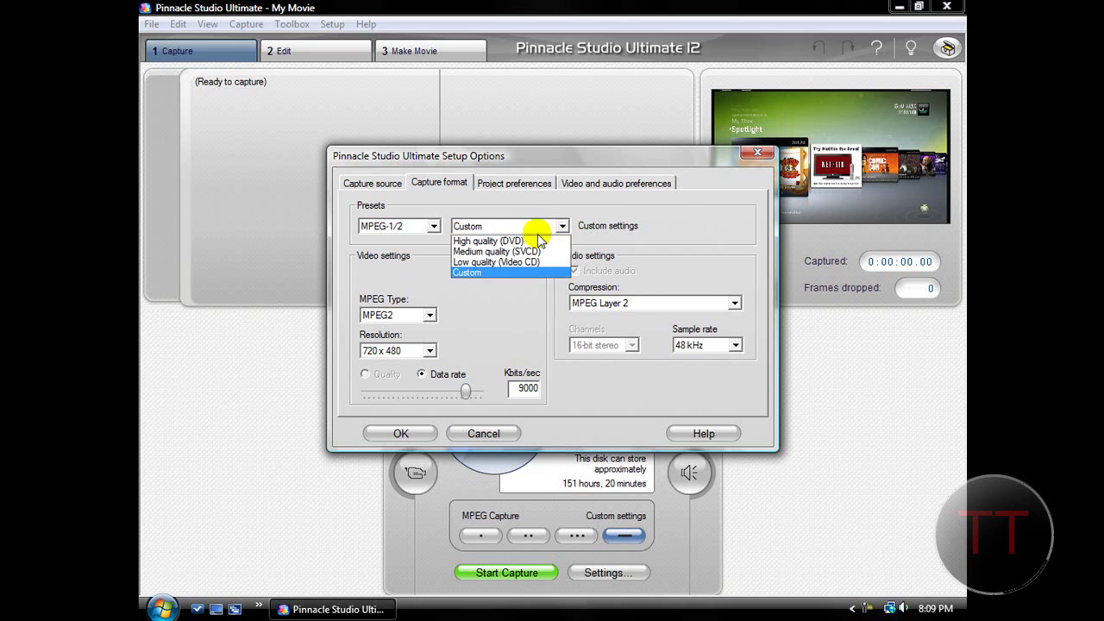
left_click(498, 270)
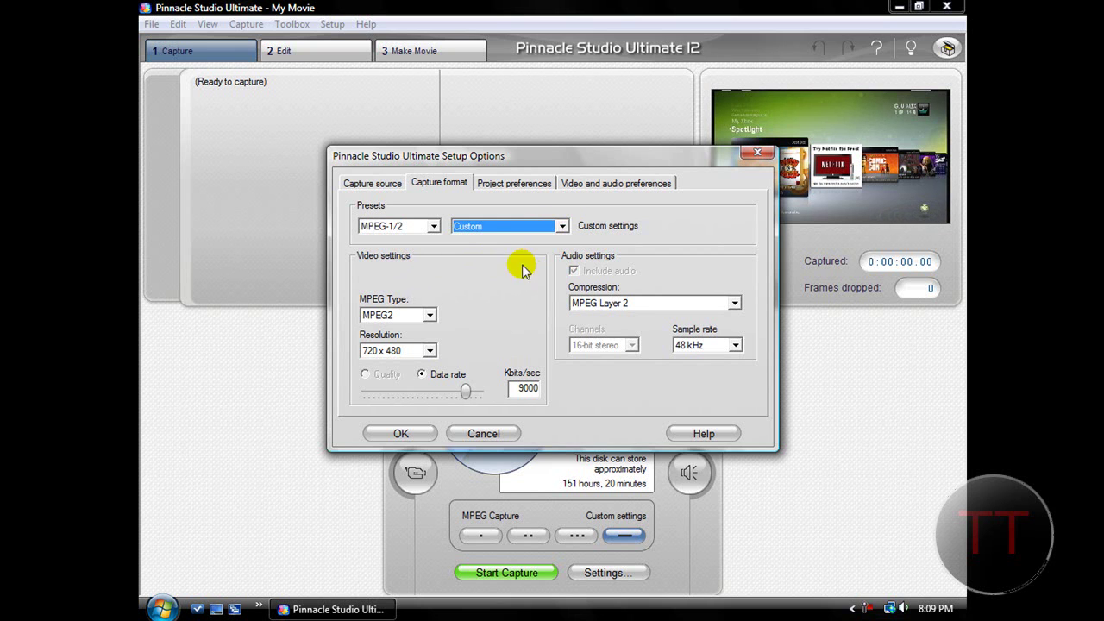
left_click(428, 315)
left_click(420, 337)
left_click(430, 350)
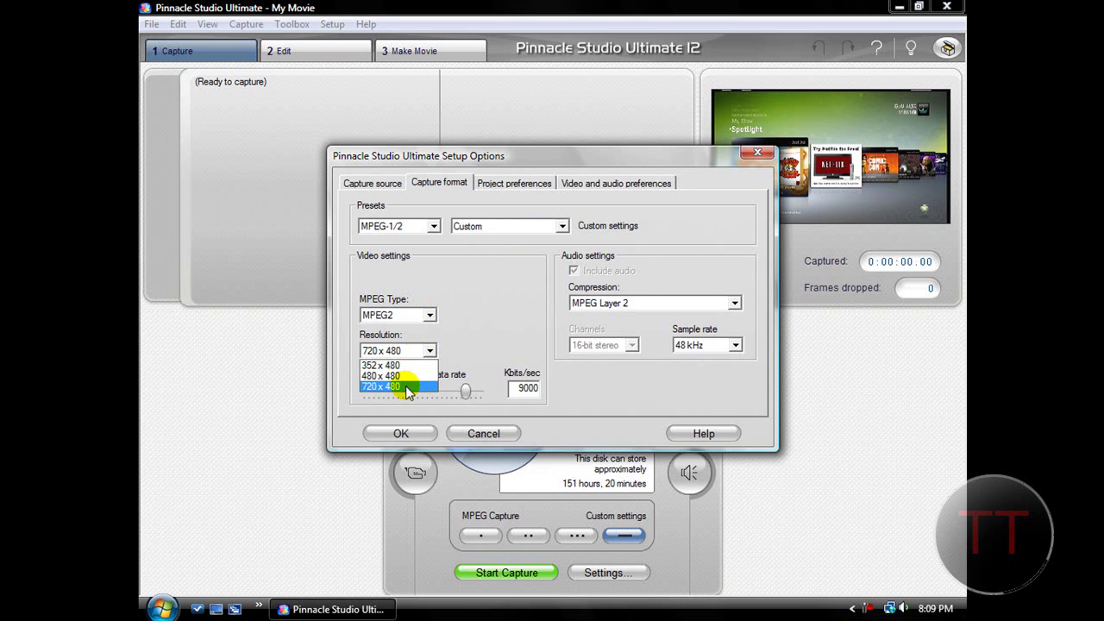
left_click(409, 388)
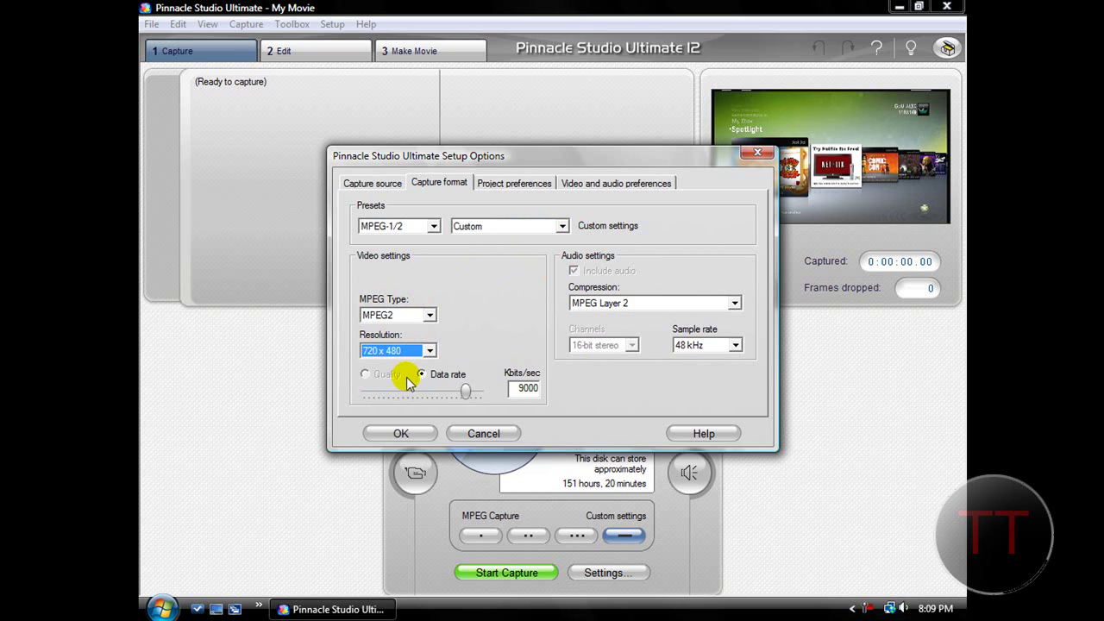
left_click(420, 375)
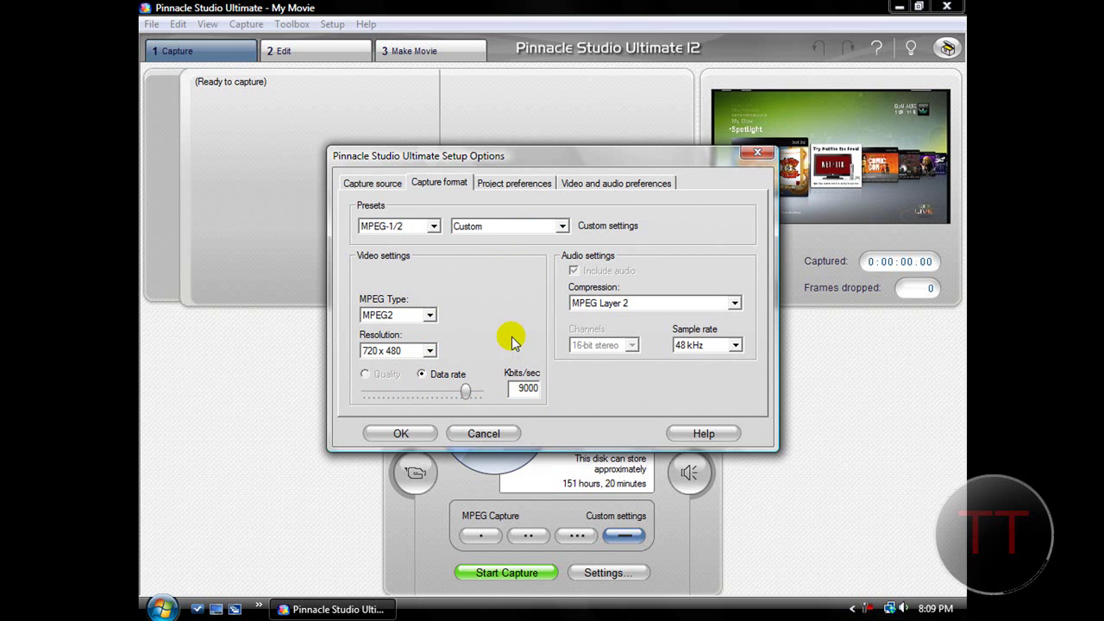
mouse_move(466, 392)
left_mouse_down()
mouse_move(408, 386)
mouse_move(464, 393)
left_mouse_up()
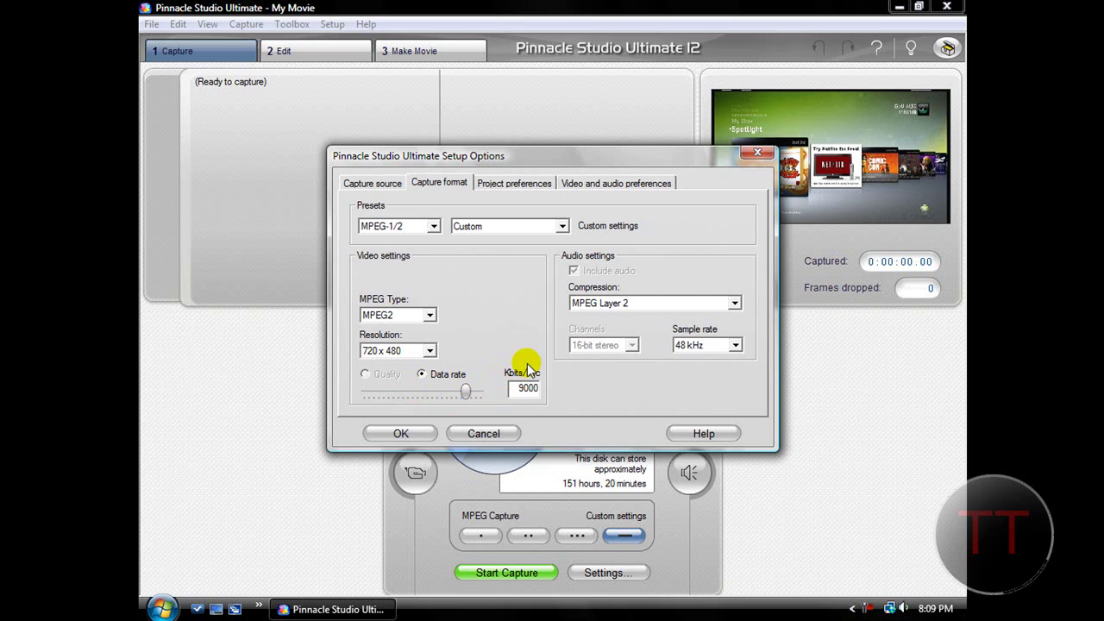
- Set audio compression to MPEG Layer 2 with a 48 kHz sample rate
left_click(647, 302)
left_click(627, 339)
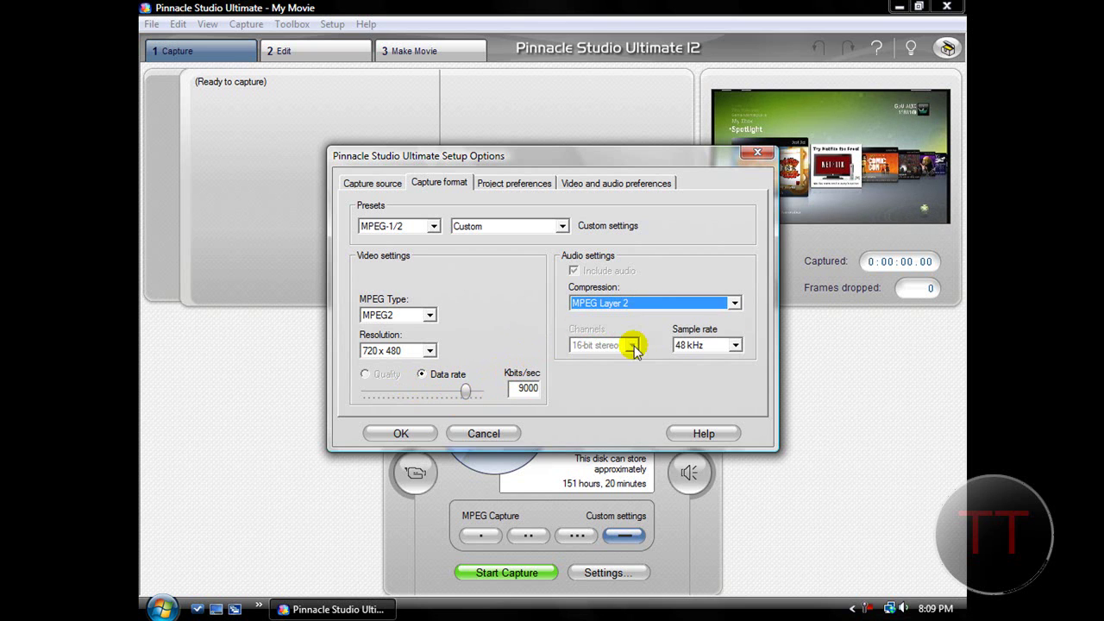
left_click(733, 346)
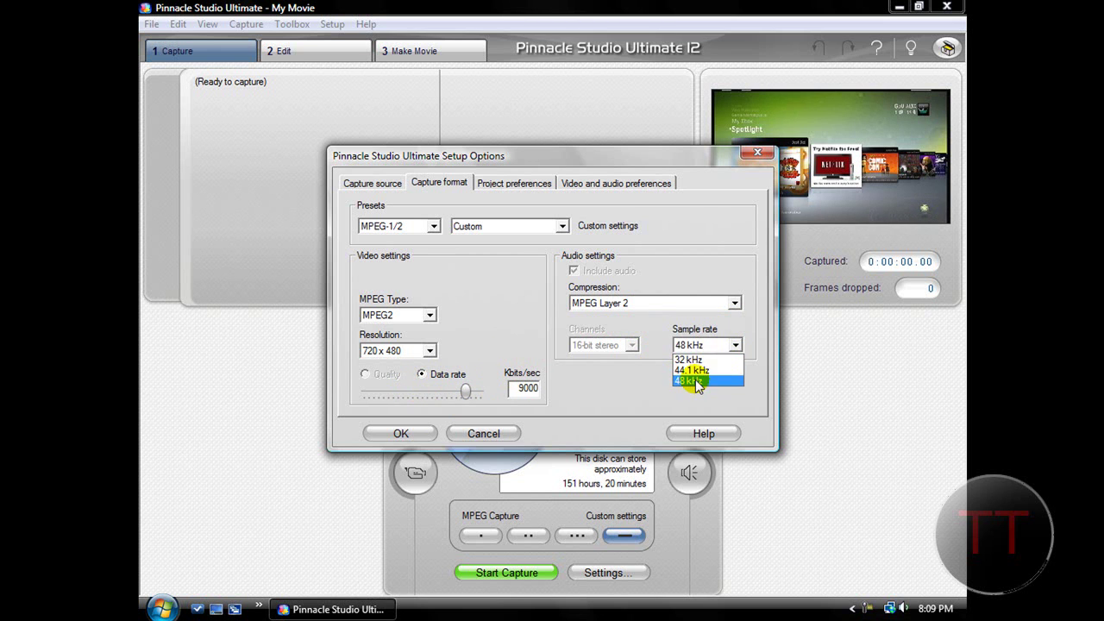
left_click(695, 380)
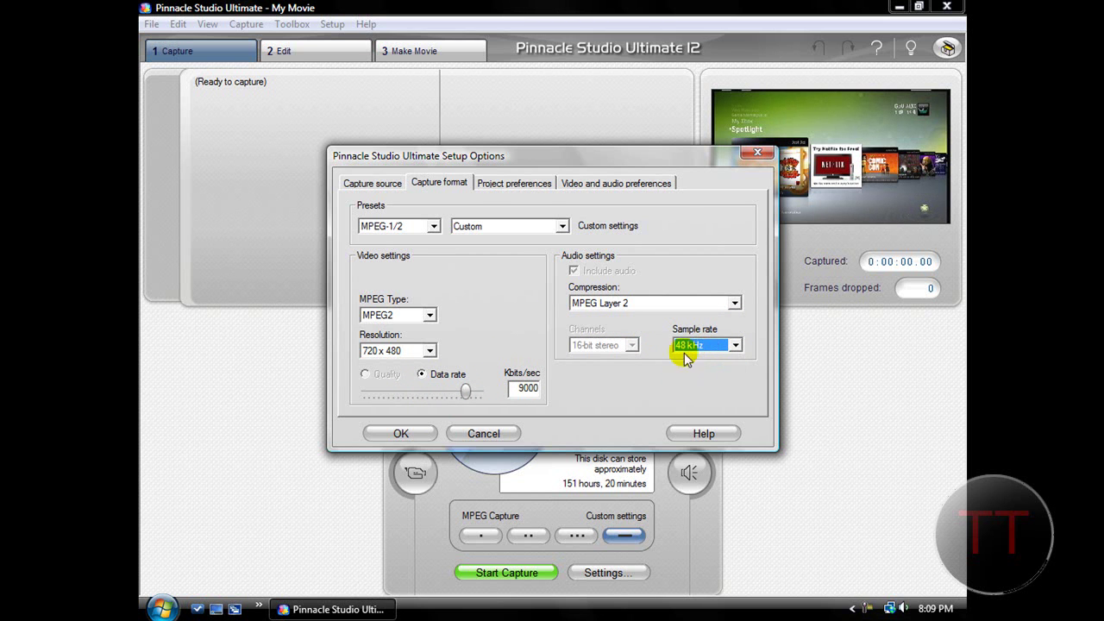
left_click(526, 183)
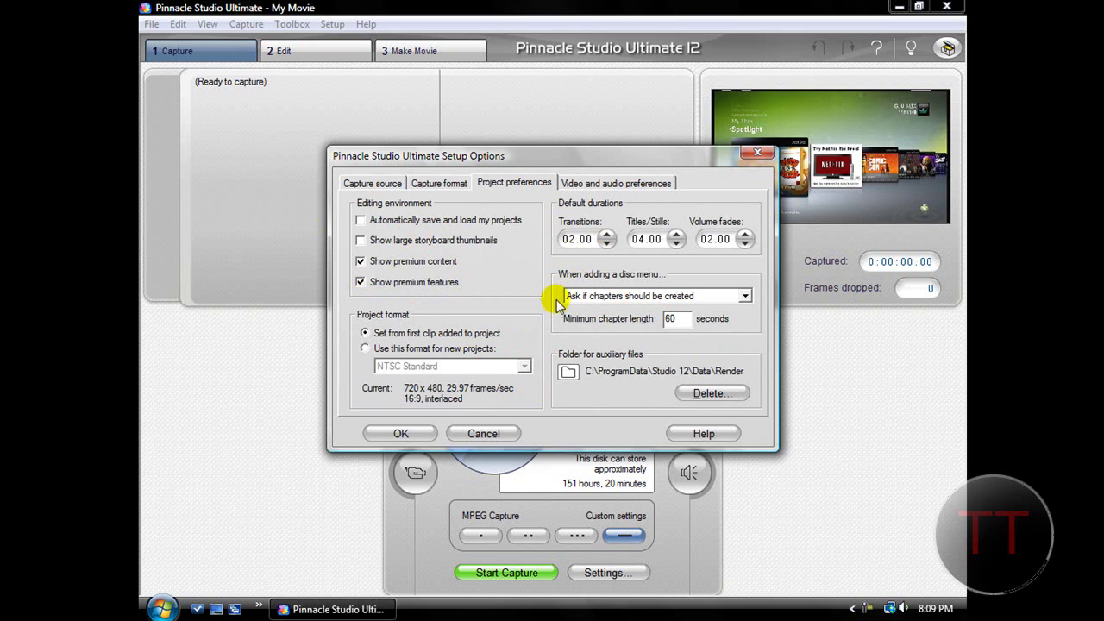
- Toggle hardware acceleration under Video and audio preferences and confirm the Setup Options with OK
left_click(629, 185)
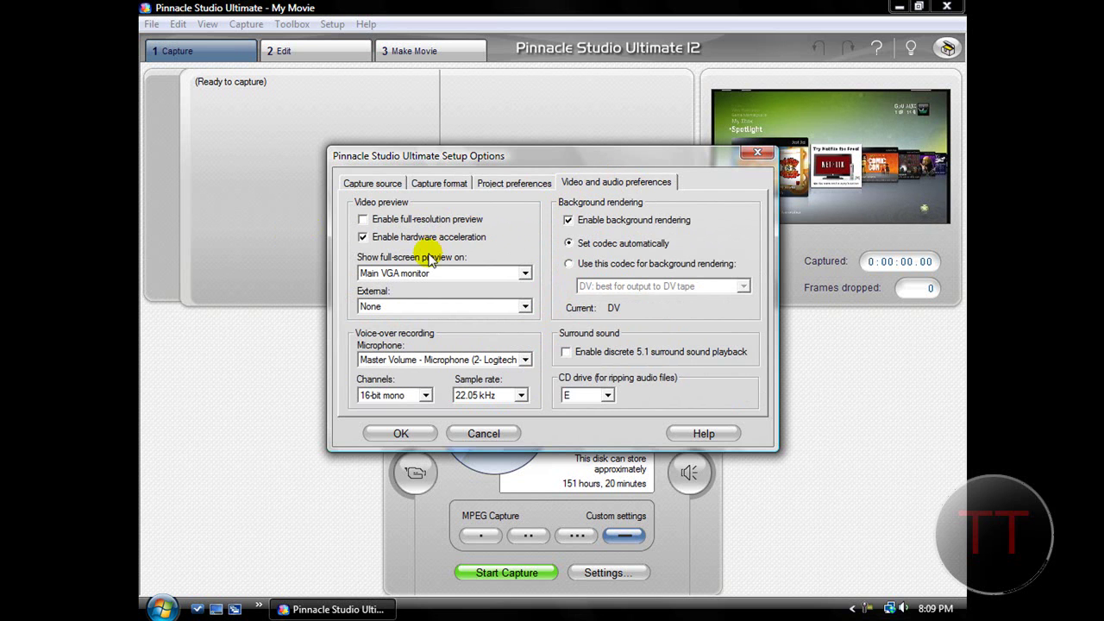
left_click(392, 238)
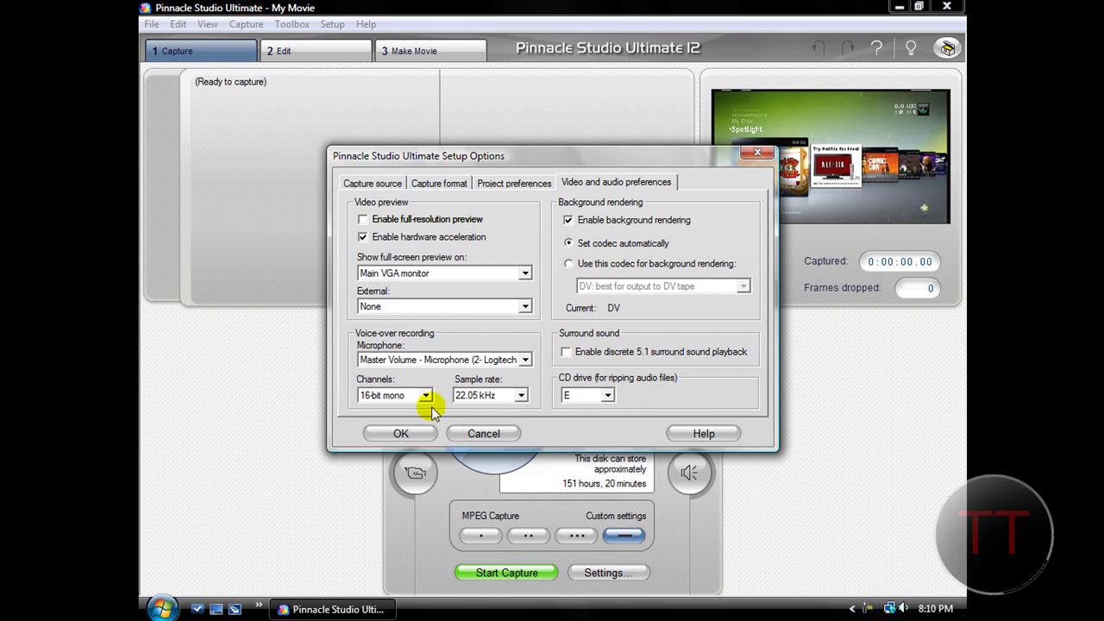
left_click(398, 433)
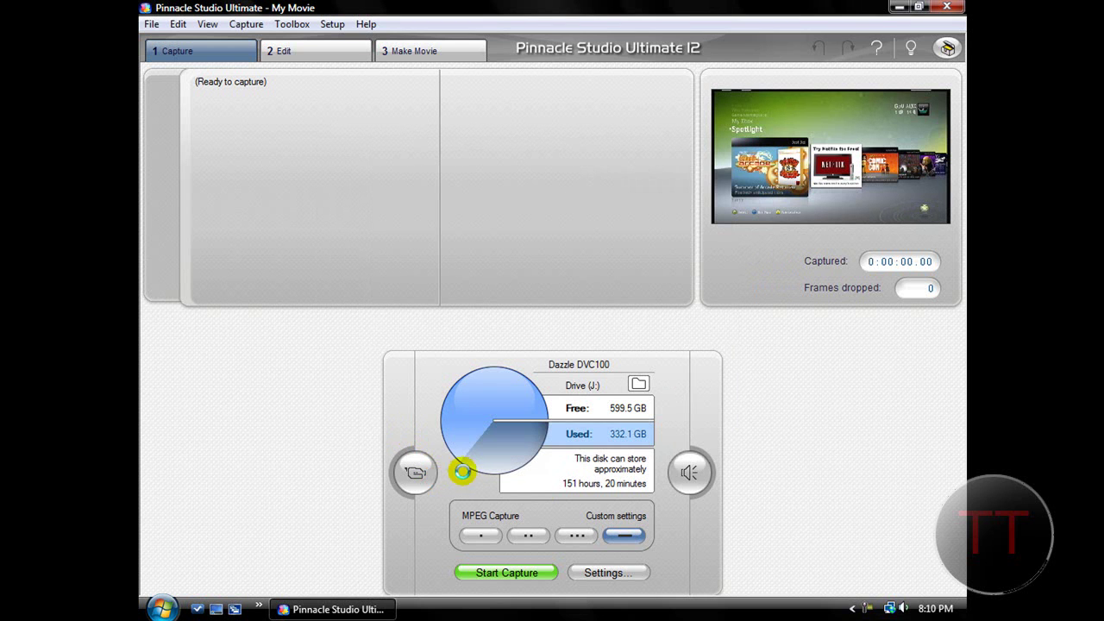
- Keep Custom capture quality and switch audio capture On
left_click(623, 535)
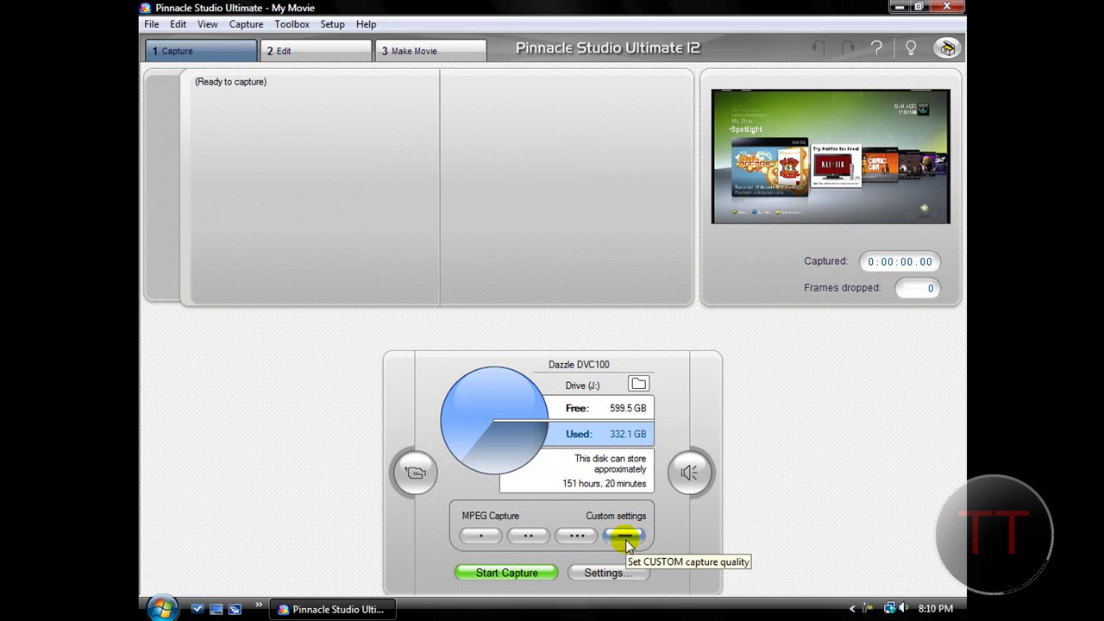
left_click(689, 472)
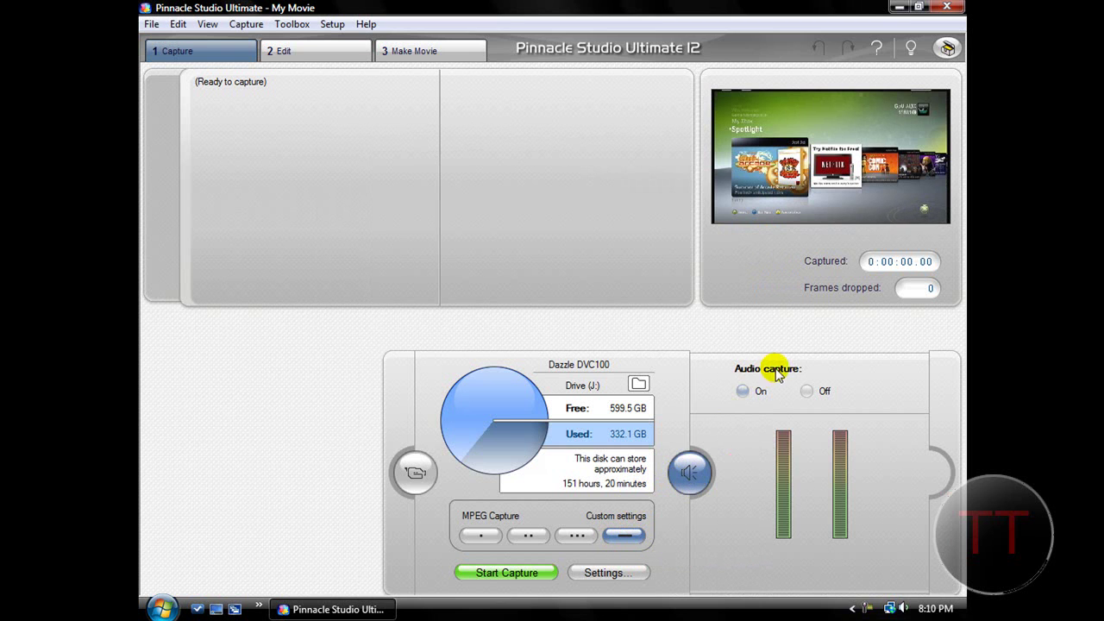
left_click(743, 390)
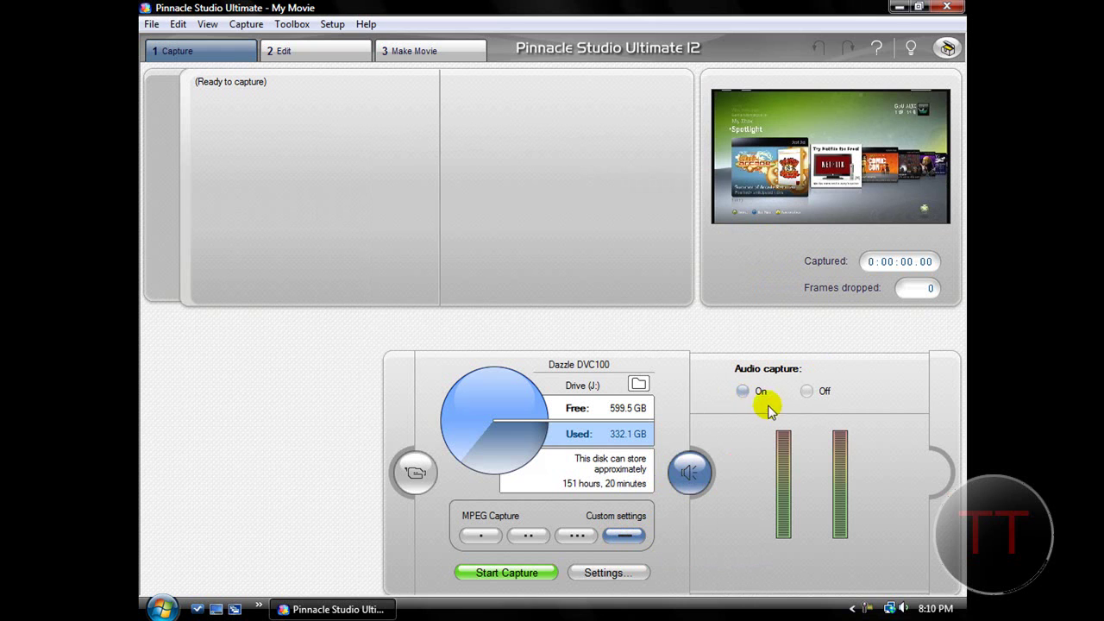
left_click(806, 391)
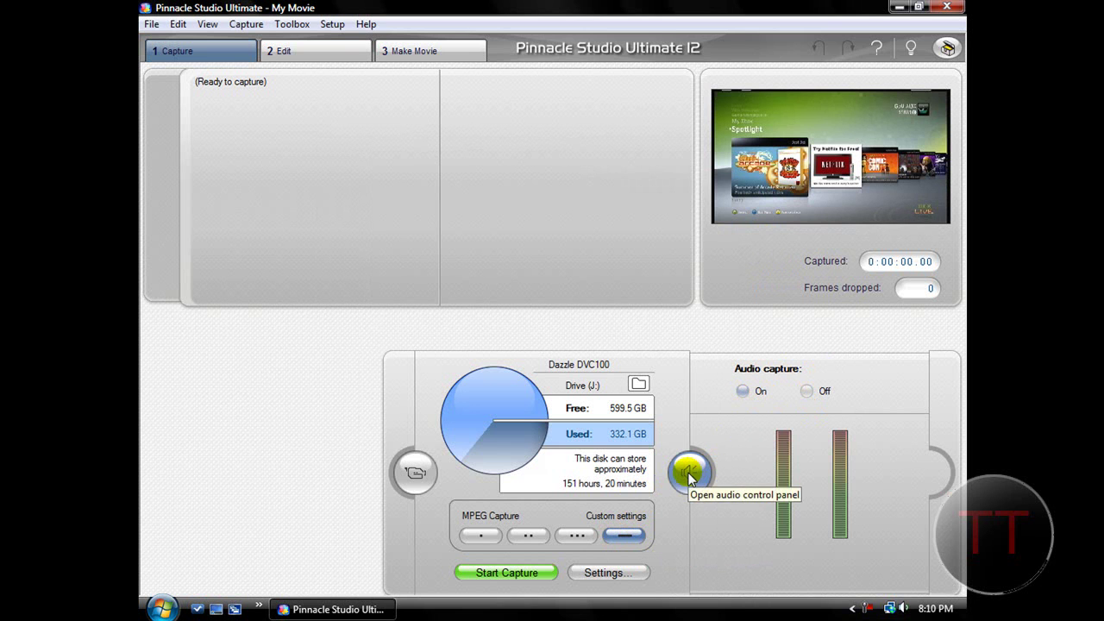
- Set the video input to S-Video, then collapse the video input panel
left_click(422, 476)
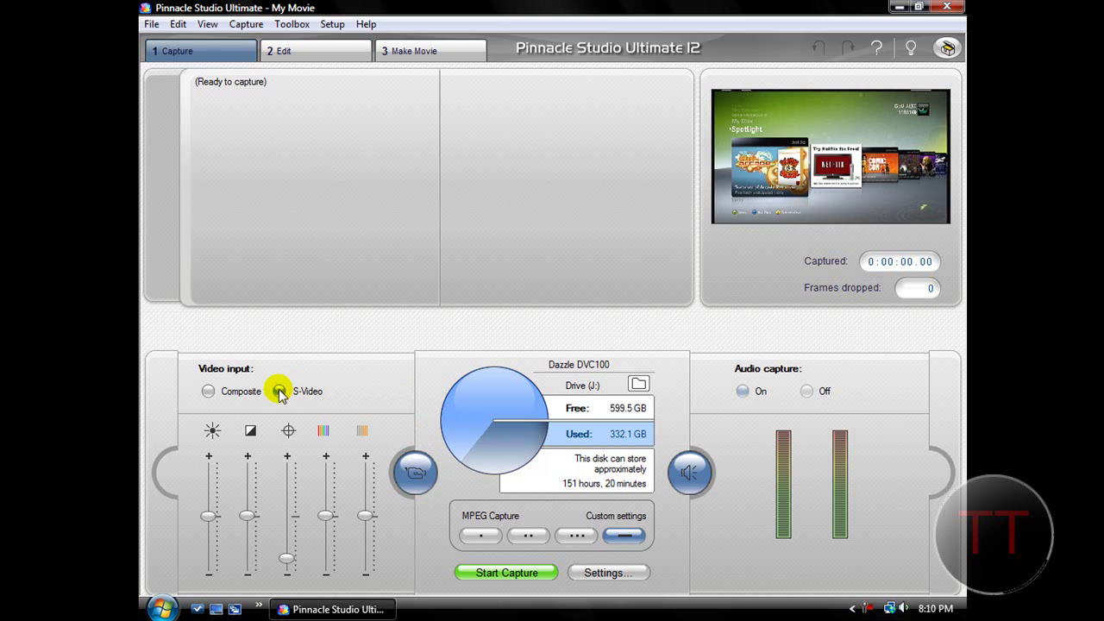
left_click(207, 392)
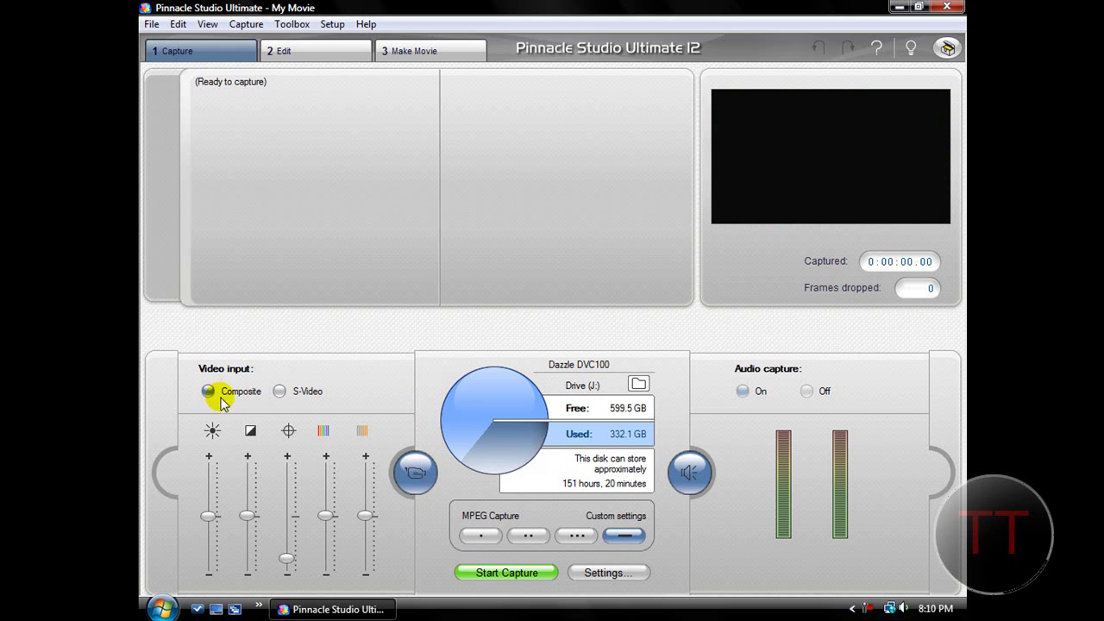
left_click(280, 394)
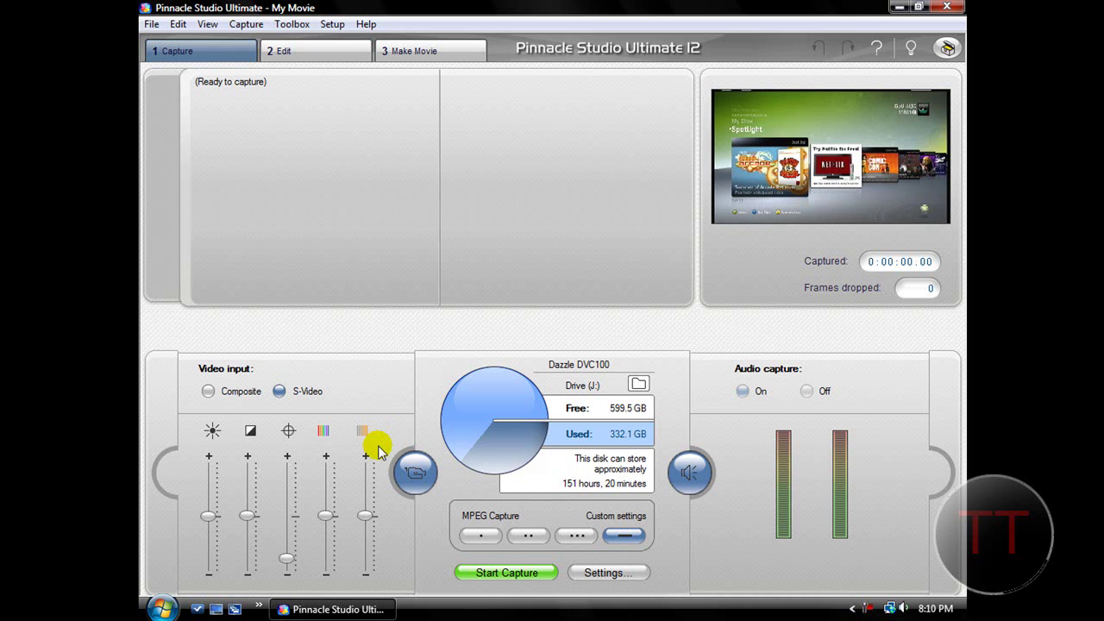
left_click(414, 472)
- Collapse the audio capture panel, start a capture, then cancel the Capture Video dialog
left_click(704, 470)
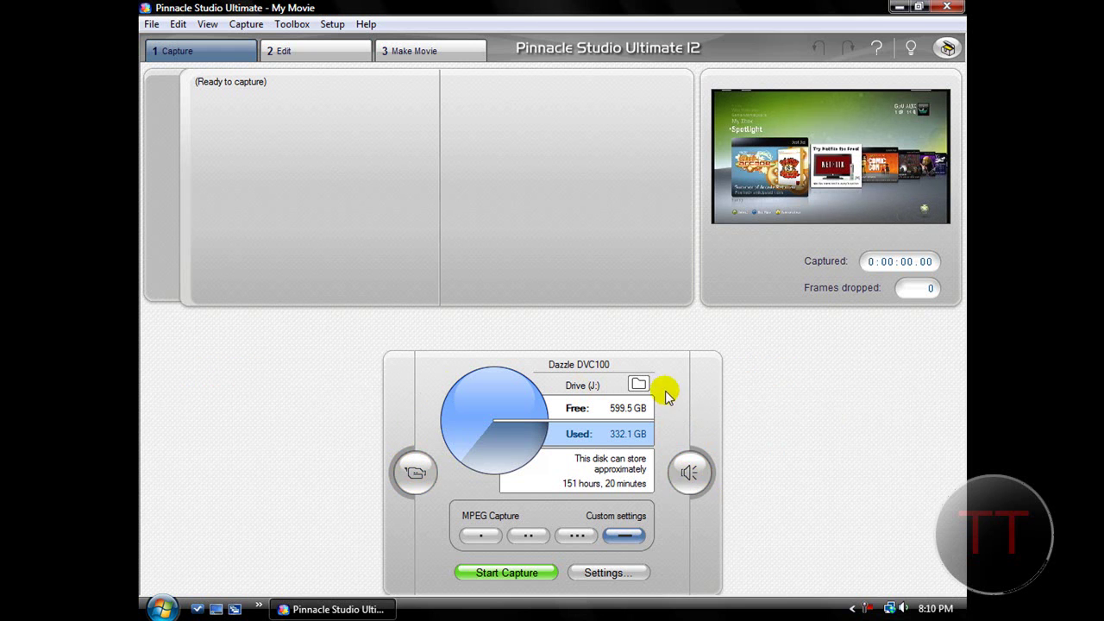
left_click(514, 573)
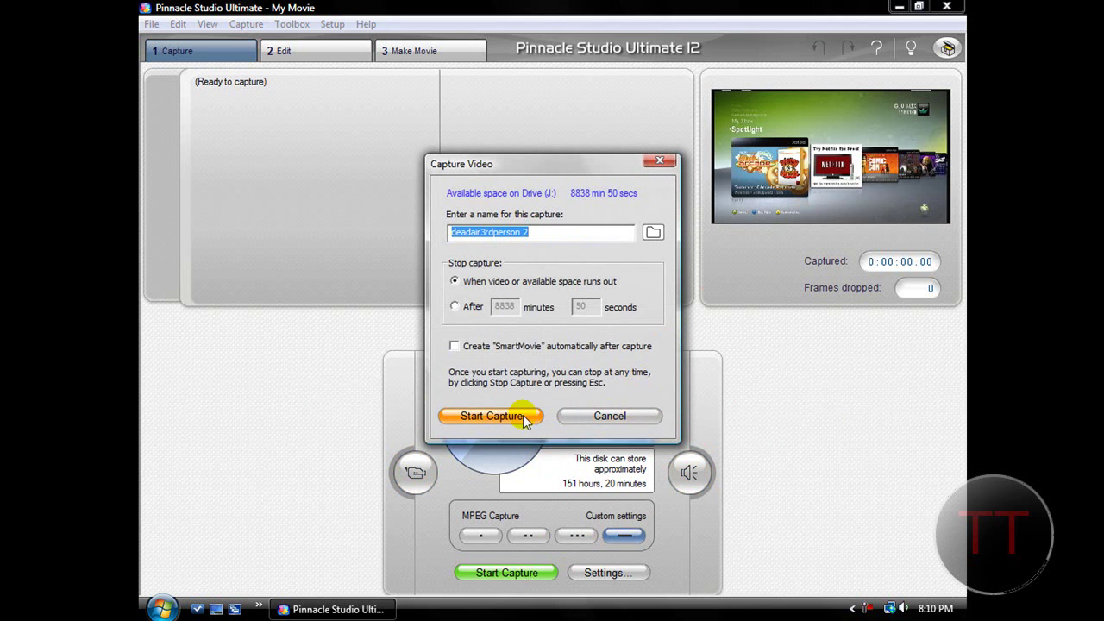
left_click(605, 417)
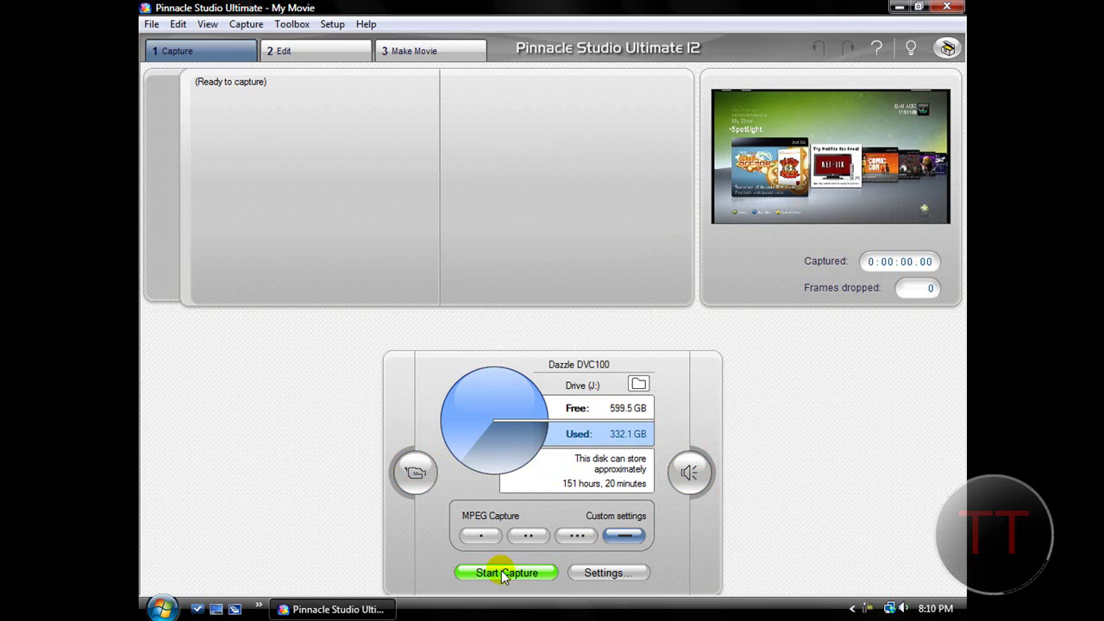